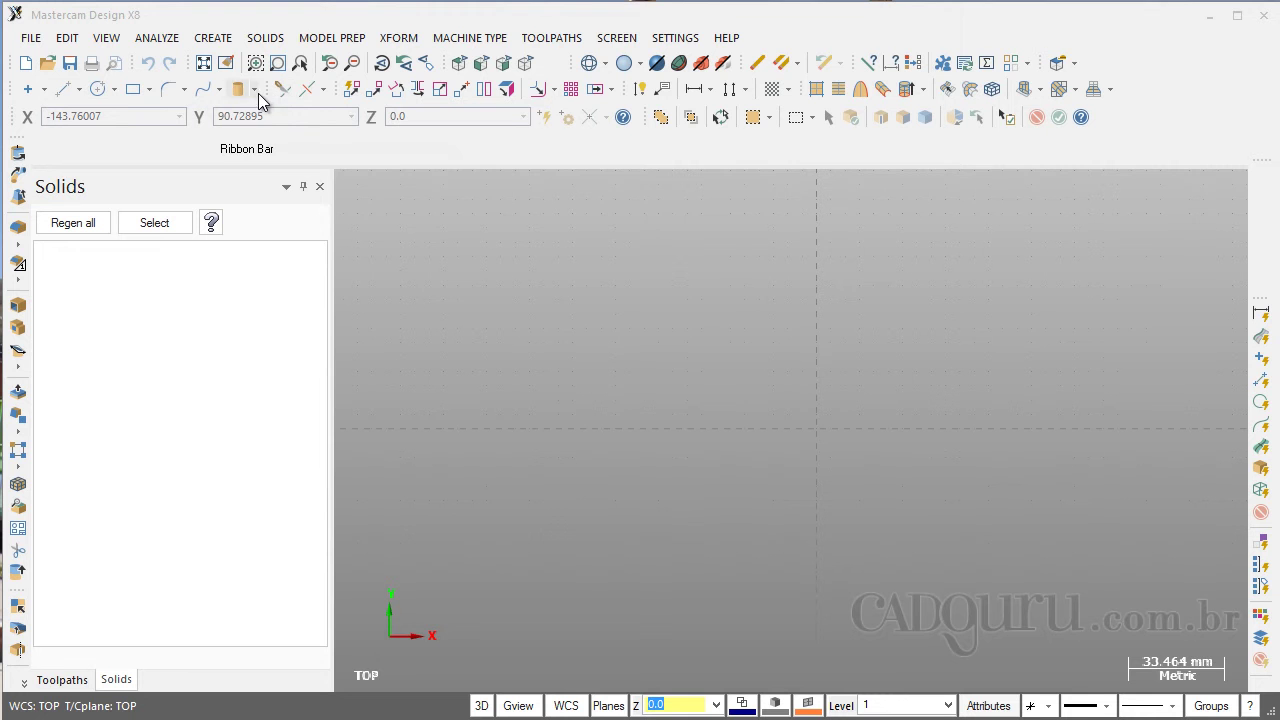
click(257, 92)
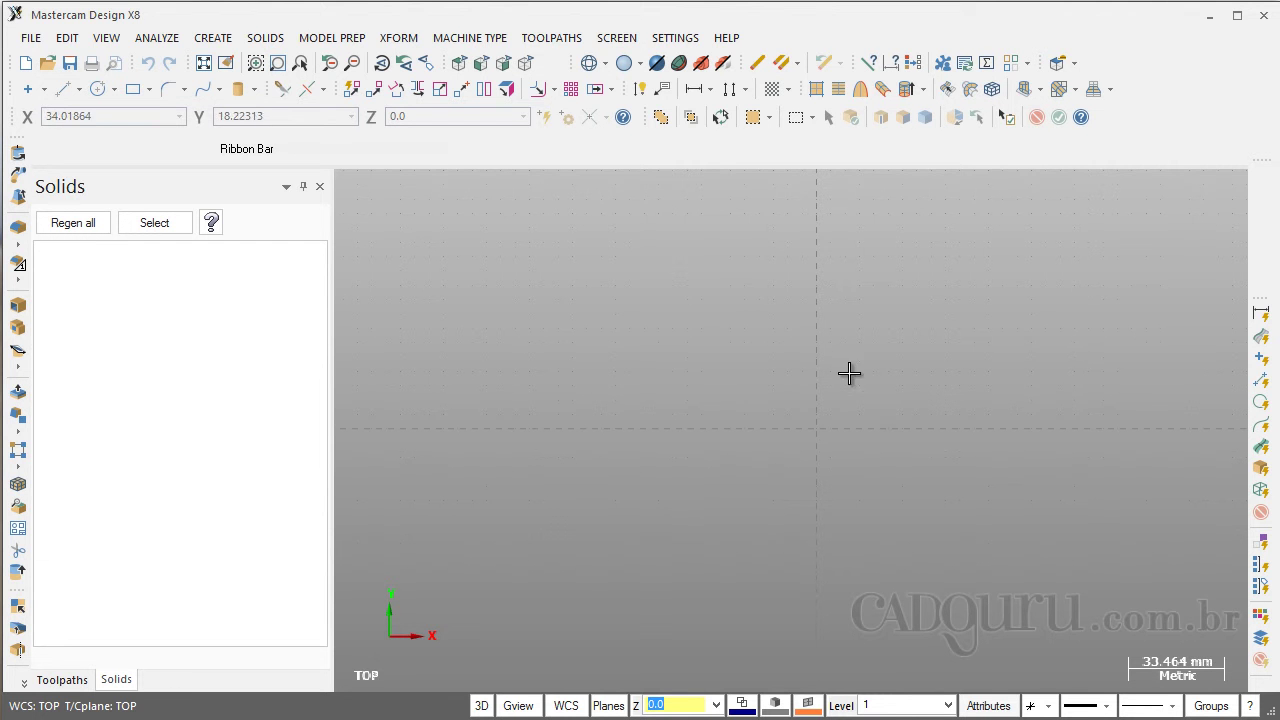
click(259, 92)
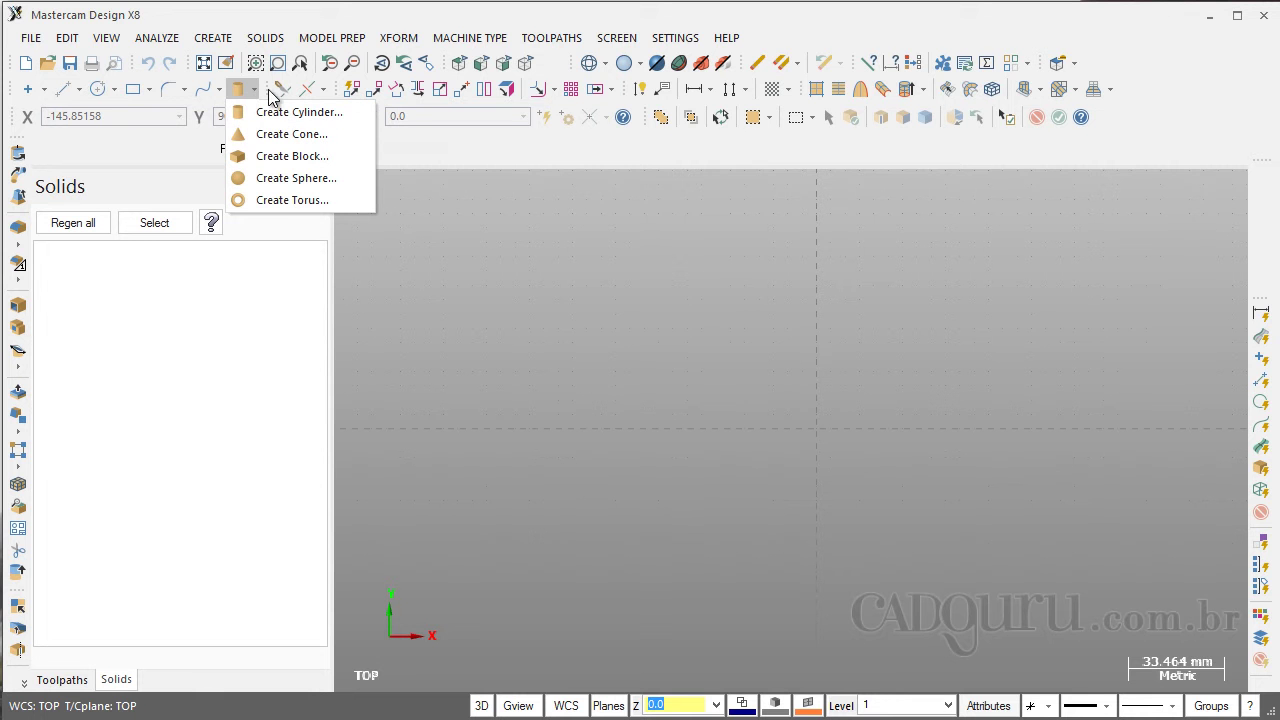
click(458, 300)
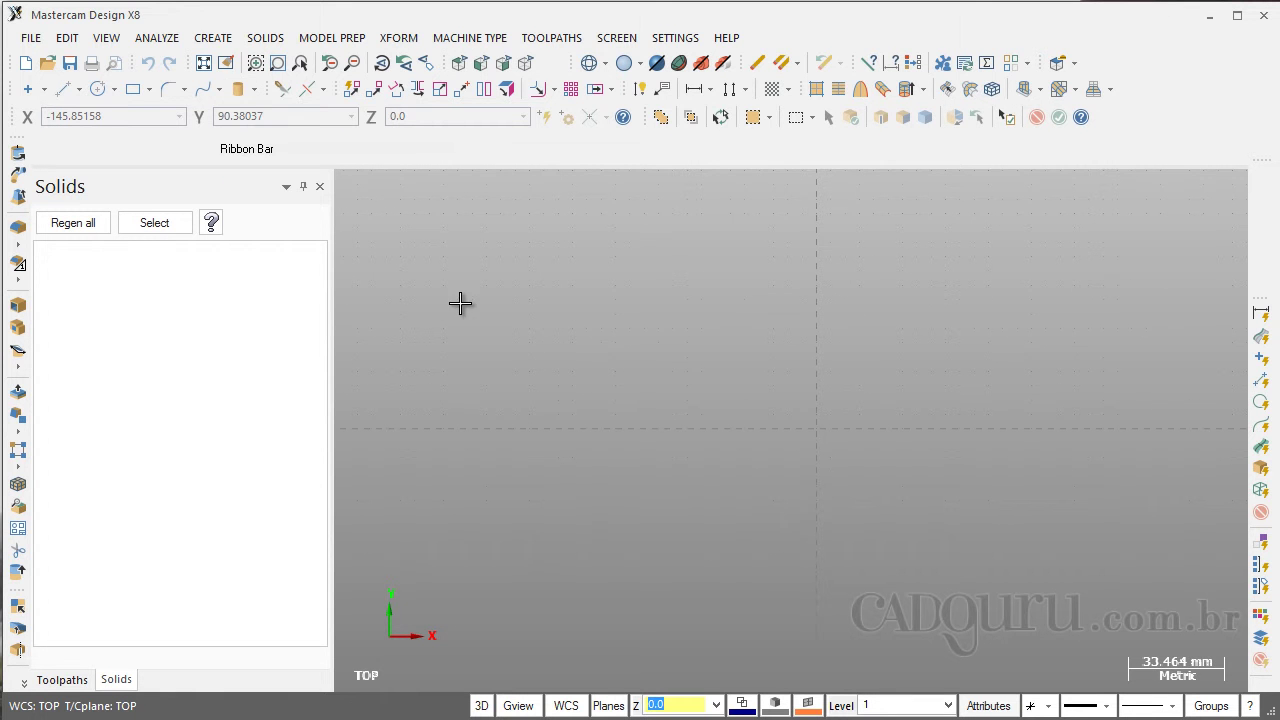
Start a cylinder primitive as a solid and place its base point at the origin.
click(213, 38)
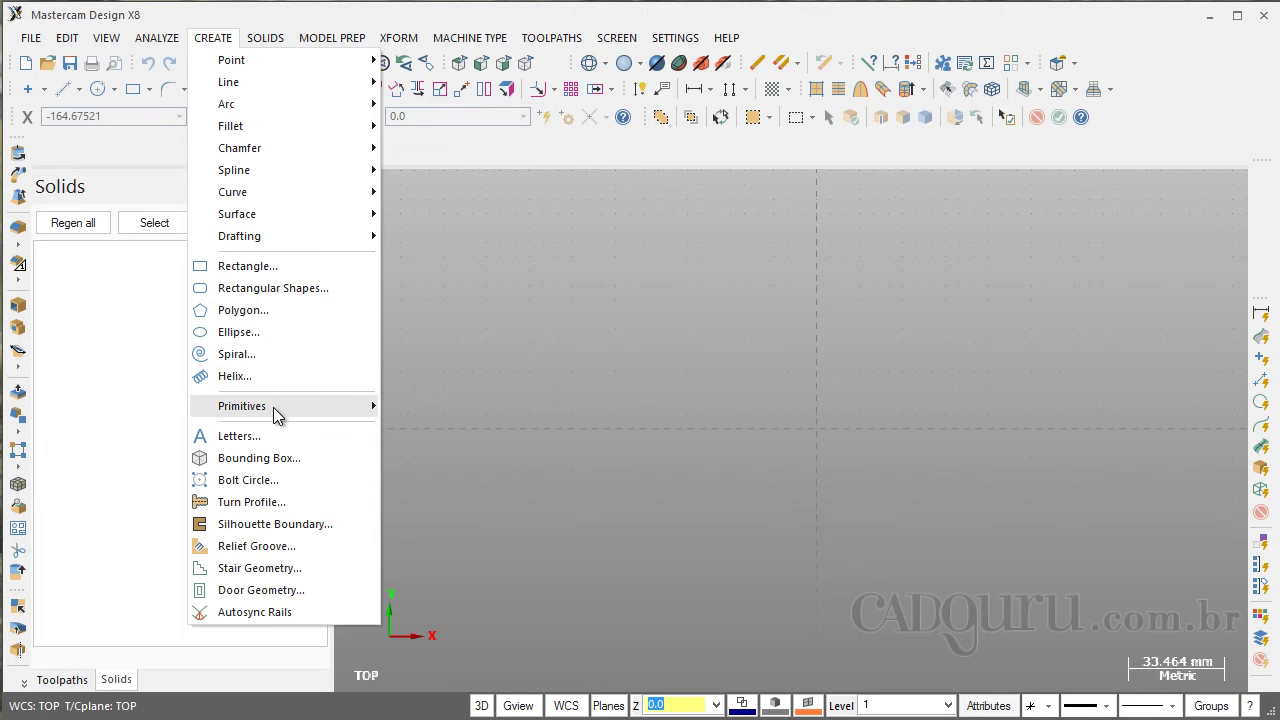
mouse_move(275, 408)
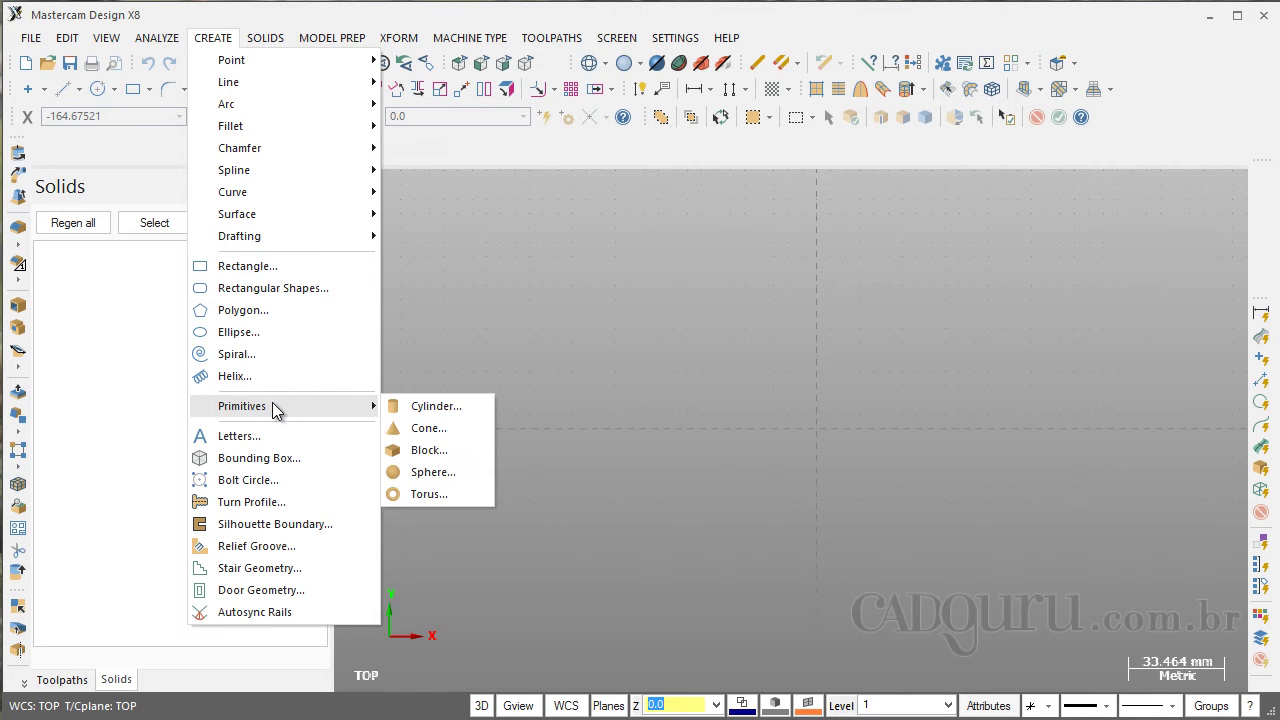
click(433, 407)
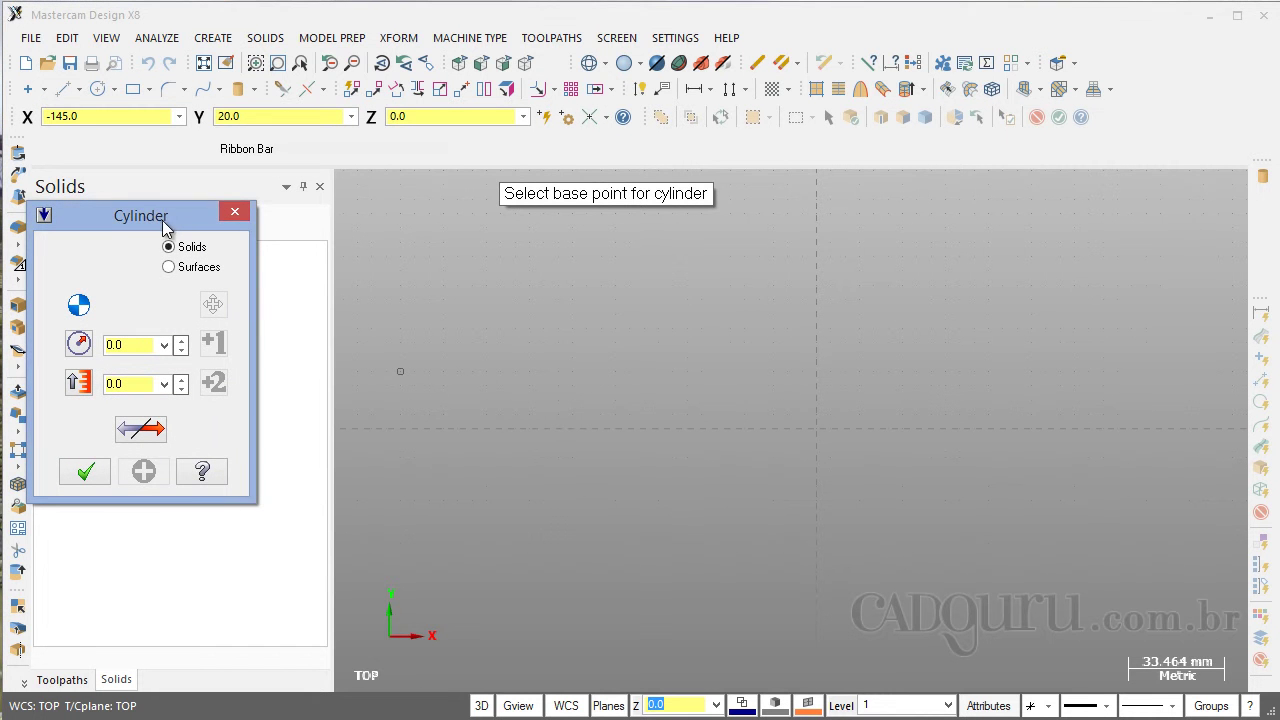
drag(189, 225, 406, 225)
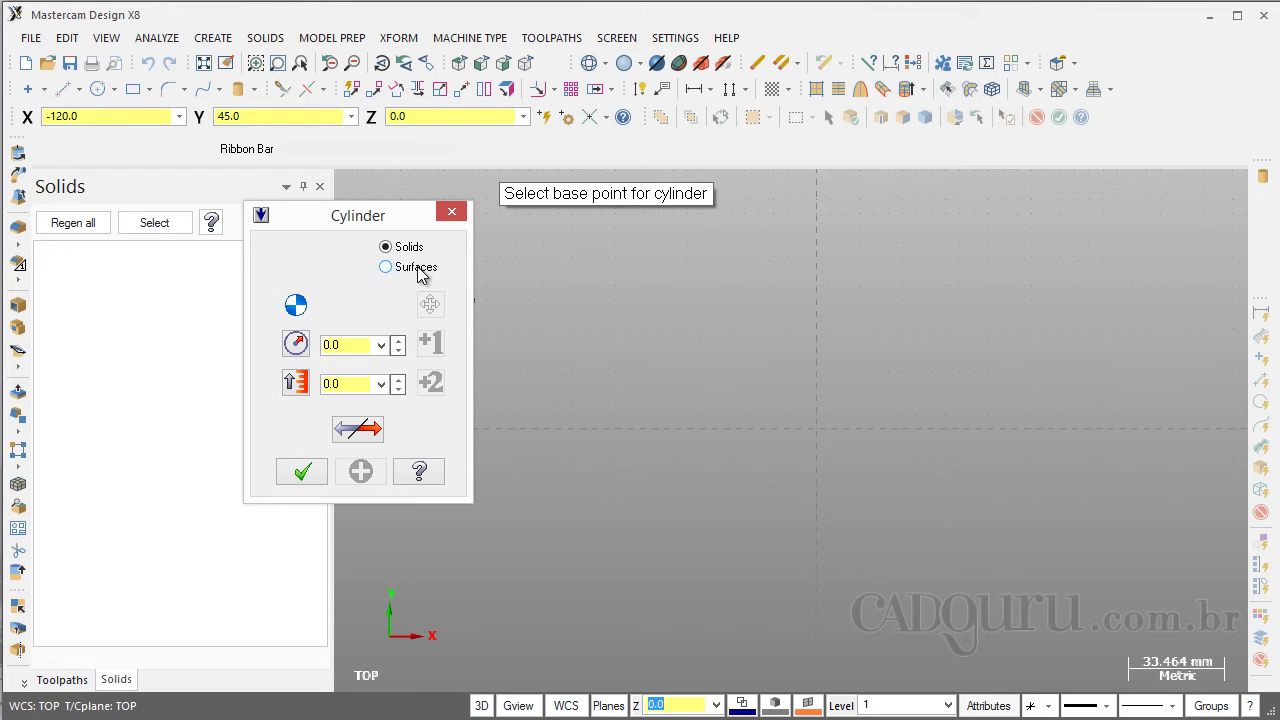
click(386, 267)
click(386, 247)
click(386, 267)
click(386, 247)
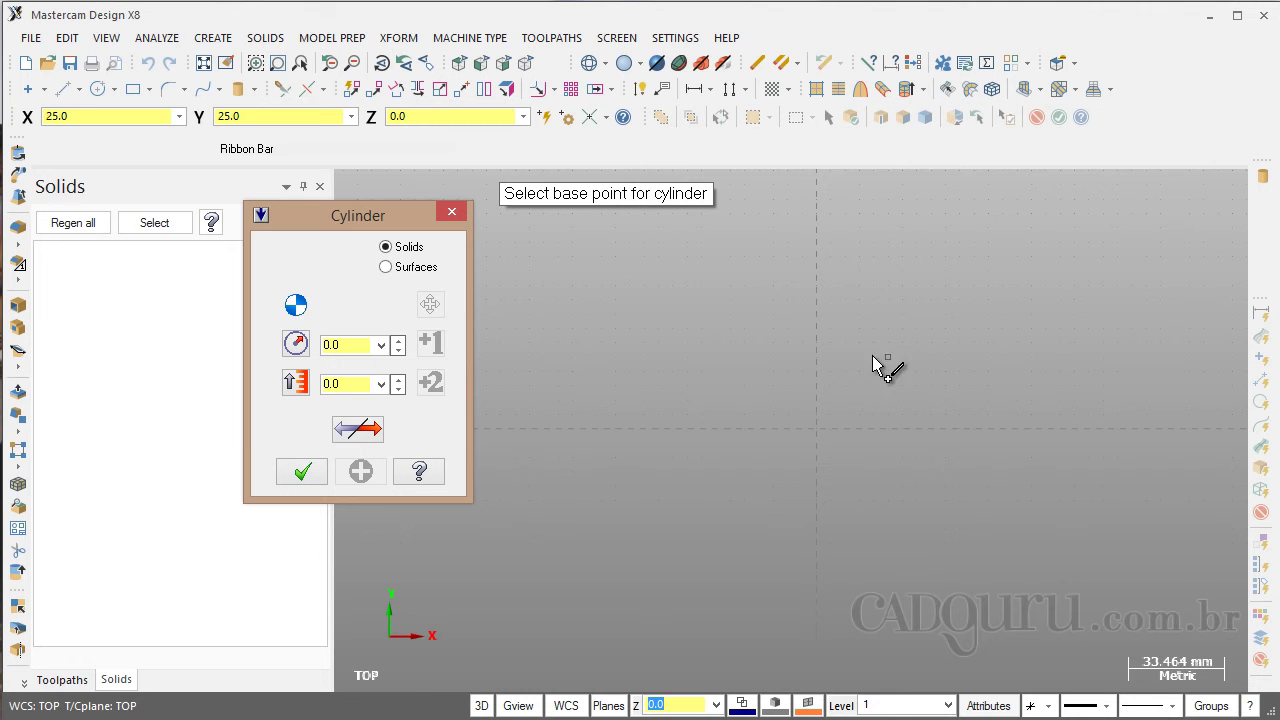
click(817, 428)
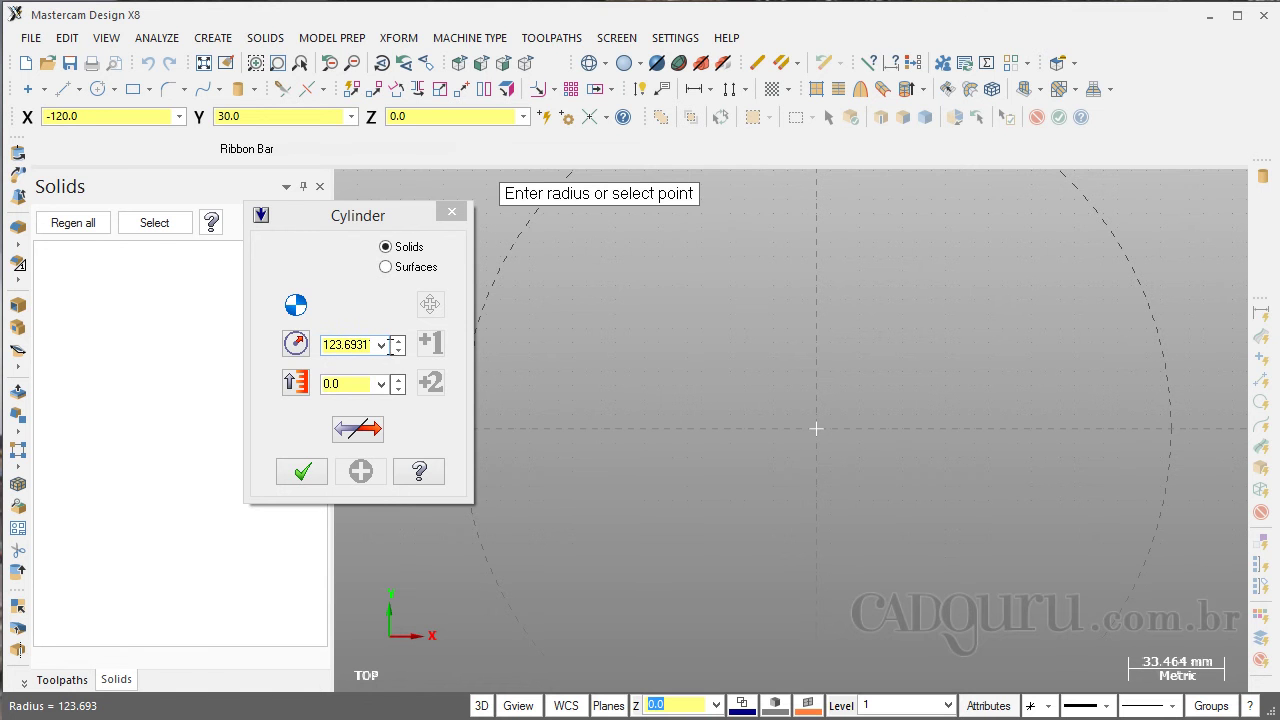
Set the cylinder's radius to 50 mm and lock the value.
click(304, 349)
click(343, 346)
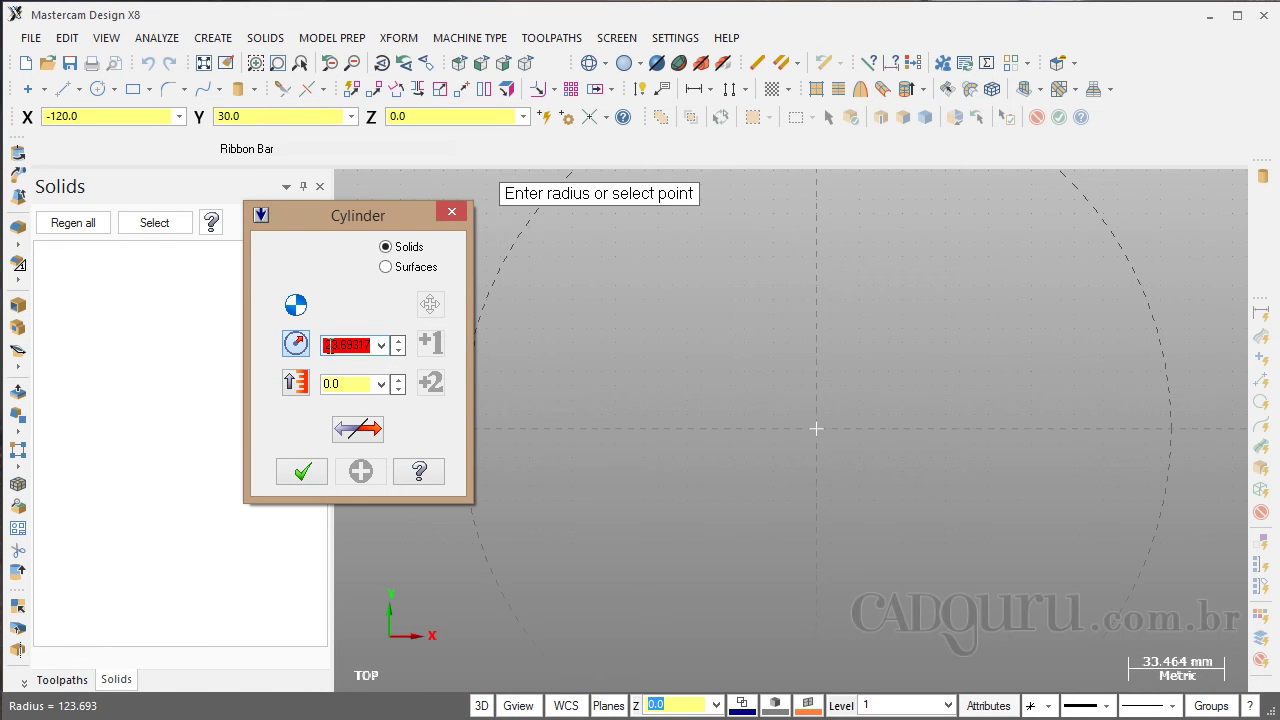
double_click(343, 346)
text(50)
key(Return)
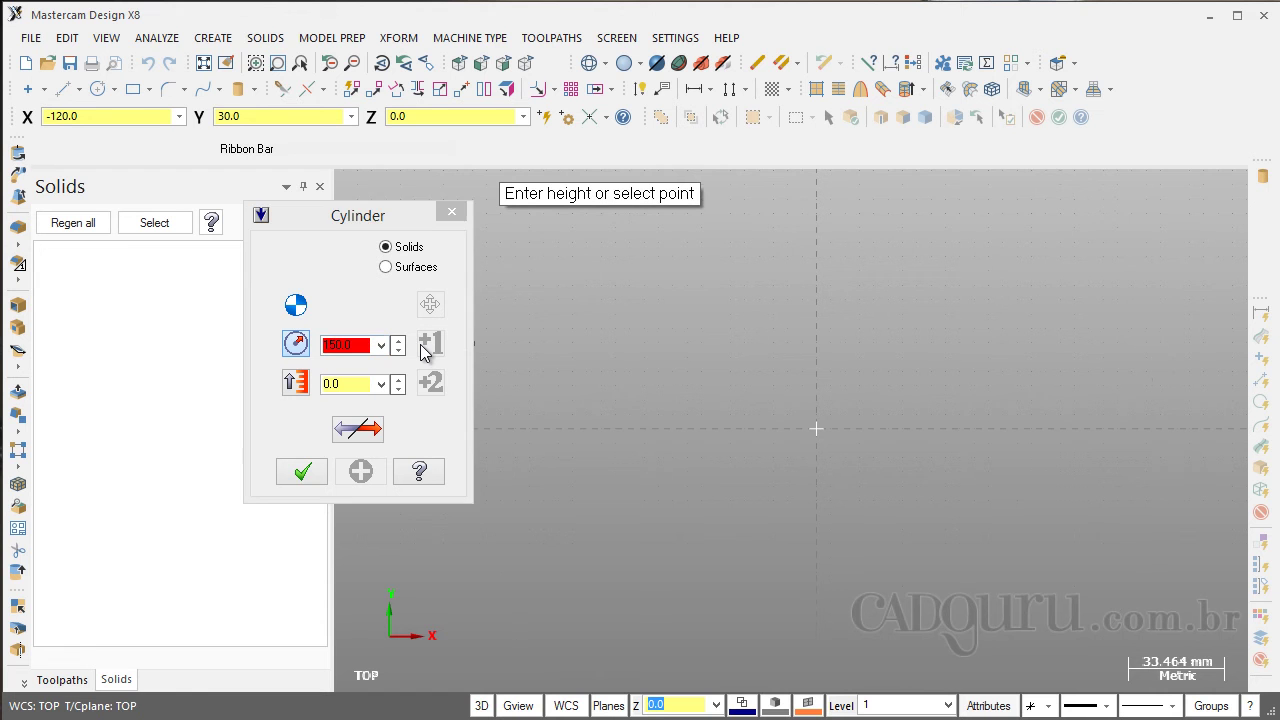
double_click(332, 345)
text(50)
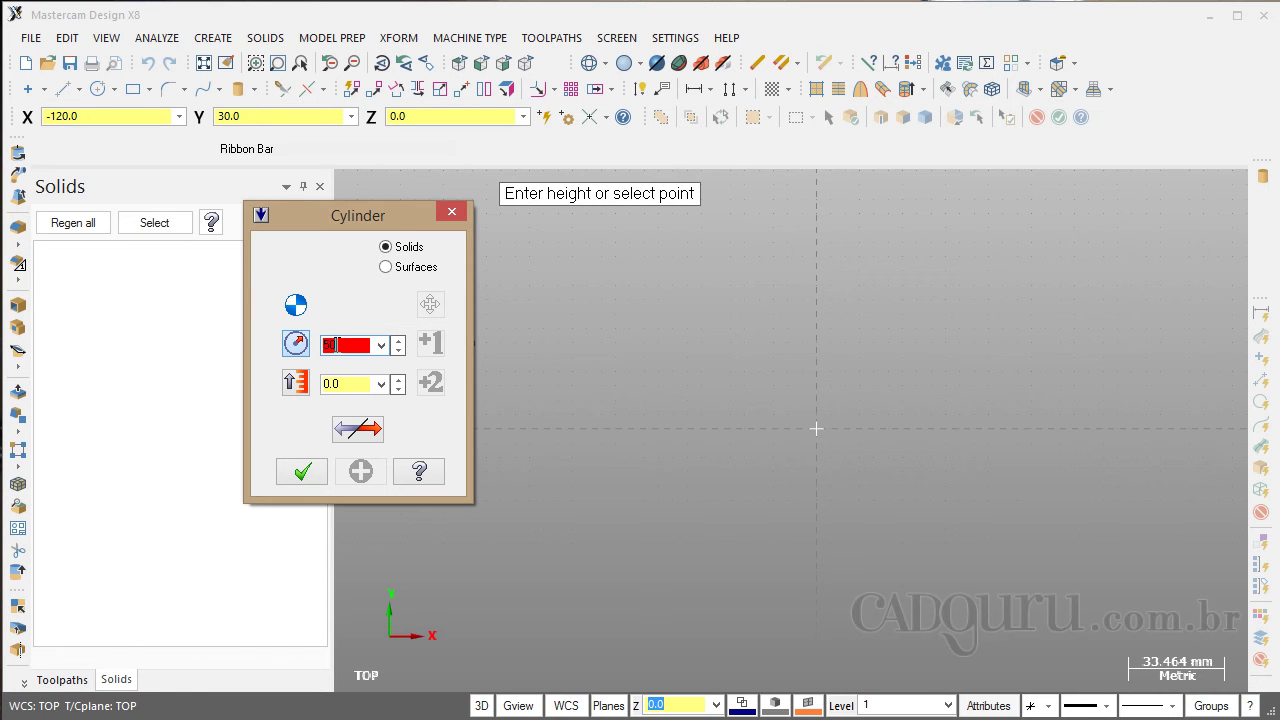
key(Return)
Set the cylinder's height to 100 mm.
double_click(340, 385)
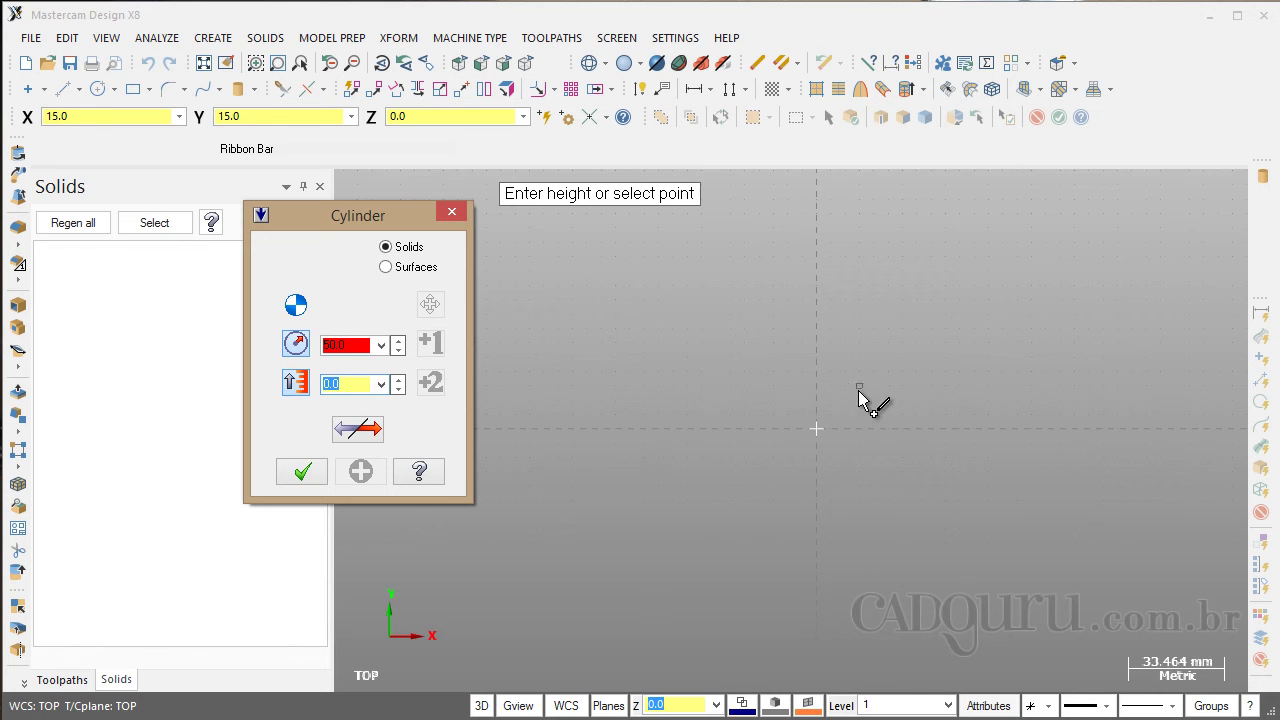
scroll(829, 423, down, 4)
scroll(827, 419, down, 1)
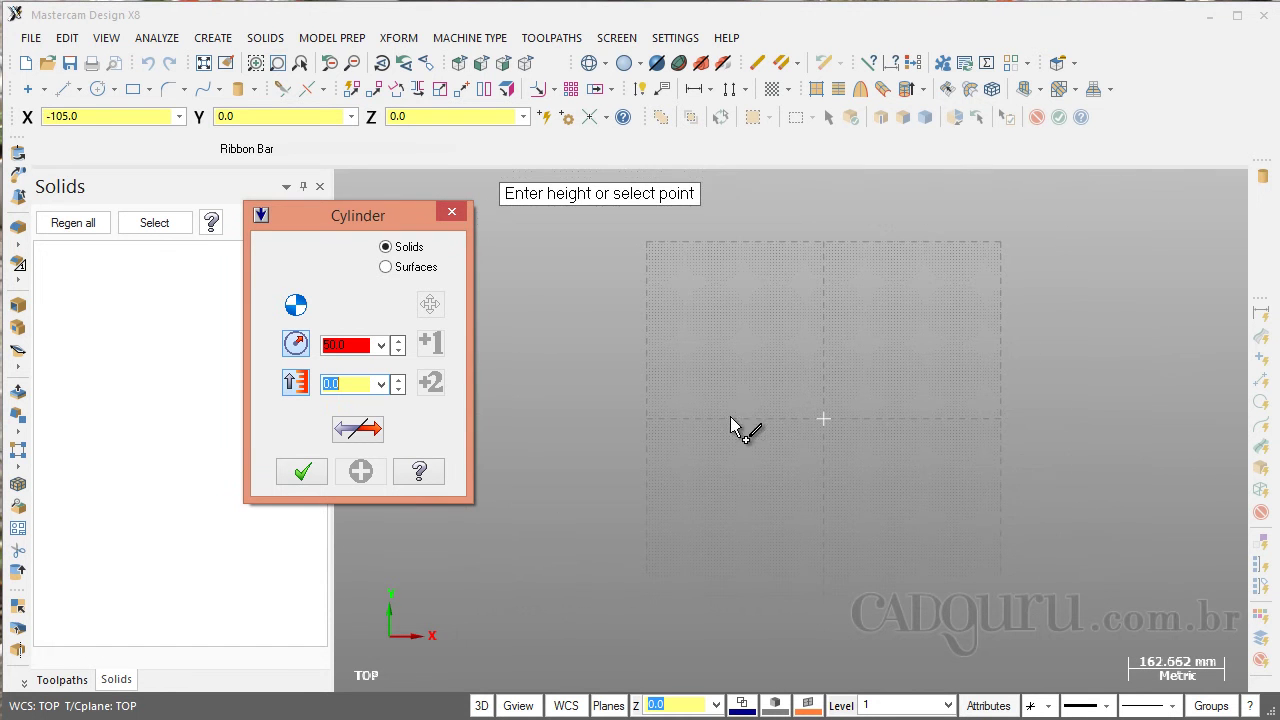
click(381, 345)
click(357, 390)
key(Return)
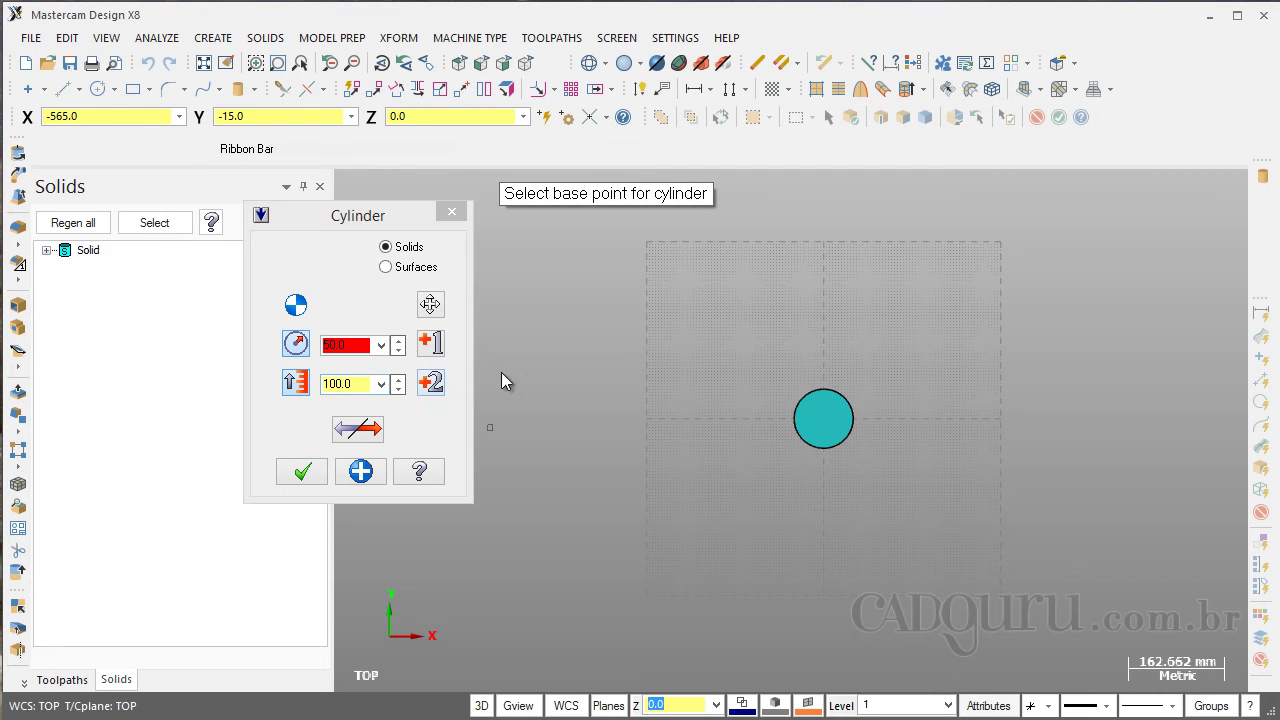
Examine the cylinder from several angles in 3D and accept it.
middle_drag(876, 509, 943, 423)
scroll(828, 450, up, 4)
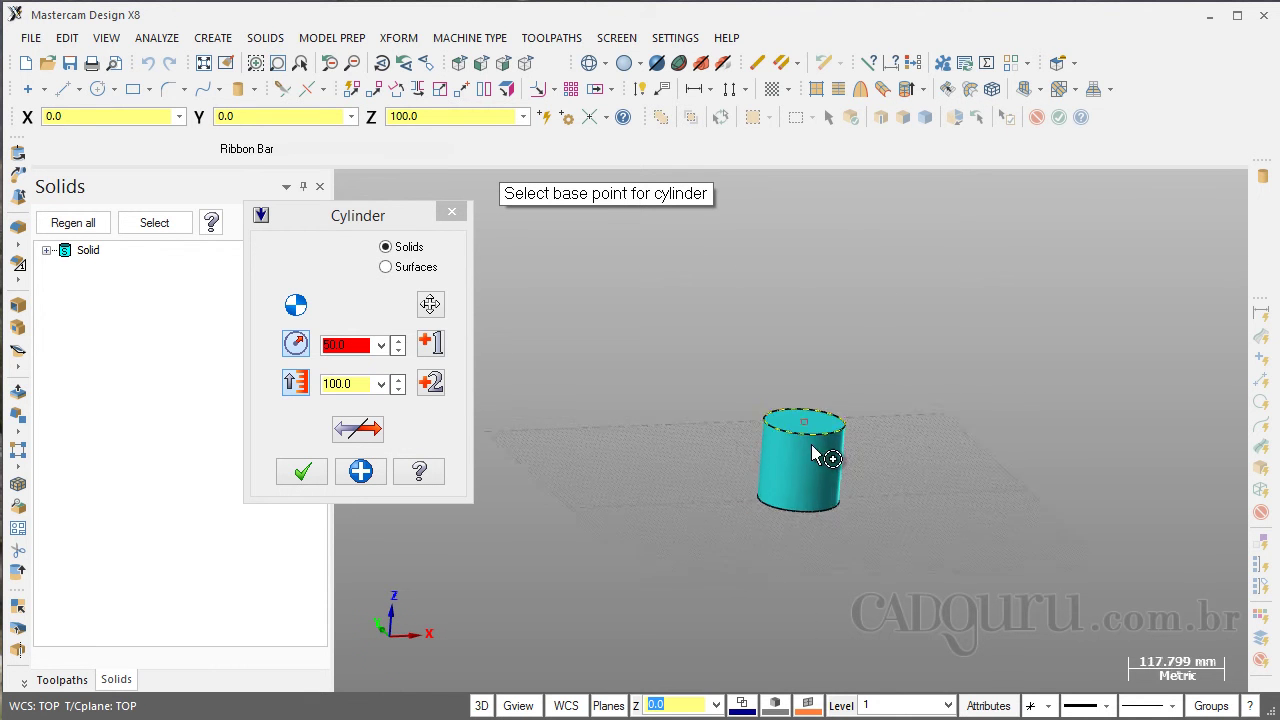
scroll(908, 374, up, 2)
middle_drag(908, 374, 914, 400)
right_click(903, 389)
click(871, 362)
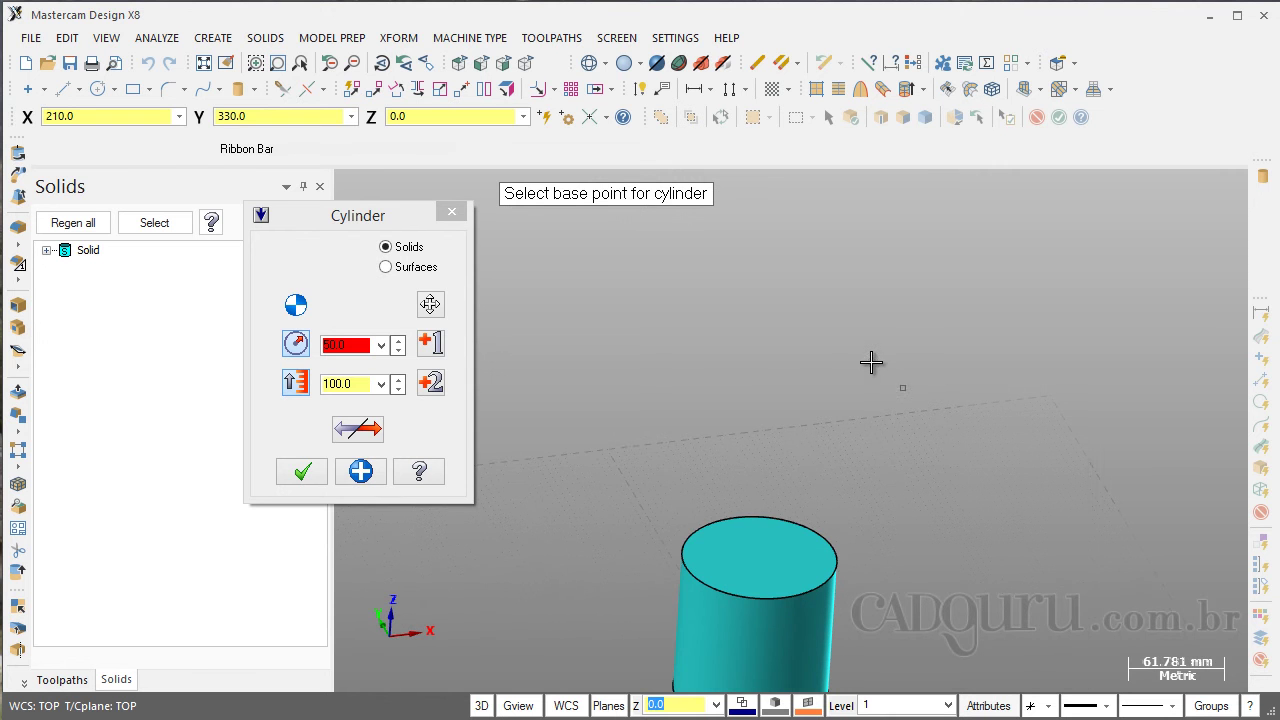
middle_drag(871, 362, 911, 220)
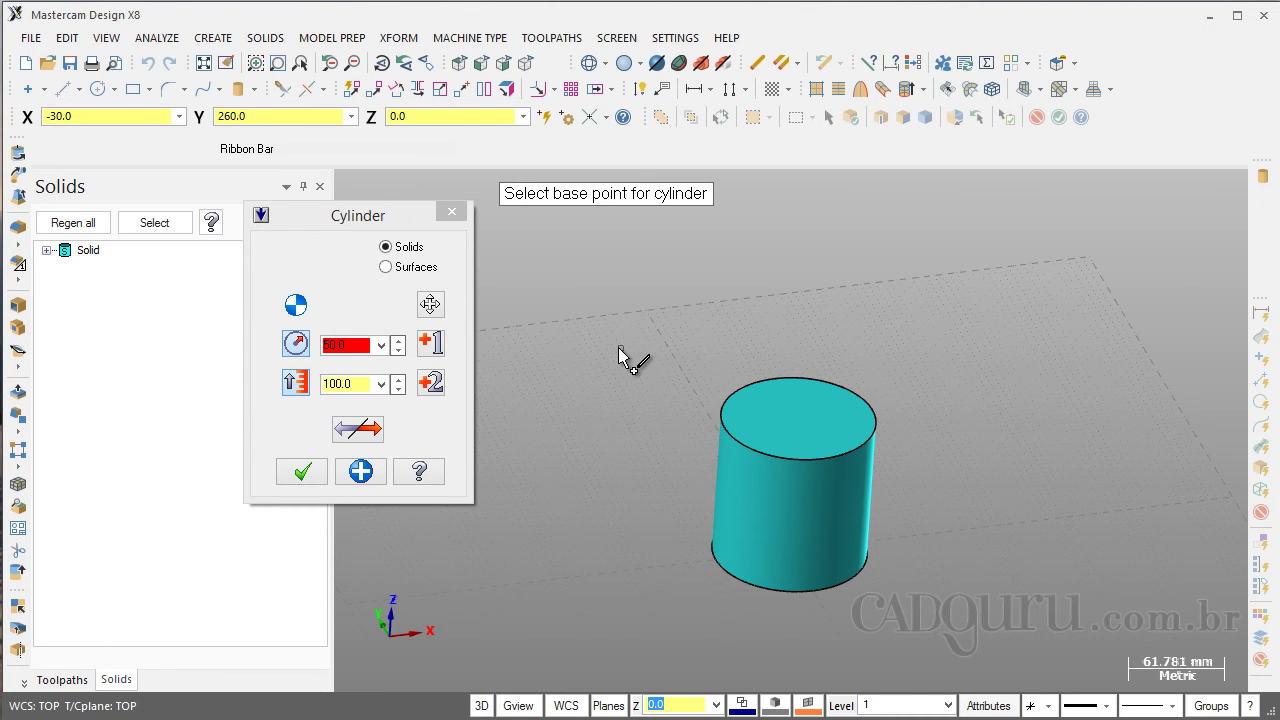
mouse_move(628, 357)
middle_down()
mouse_move(633, 318)
mouse_move(646, 320)
mouse_move(609, 349)
middle_up()
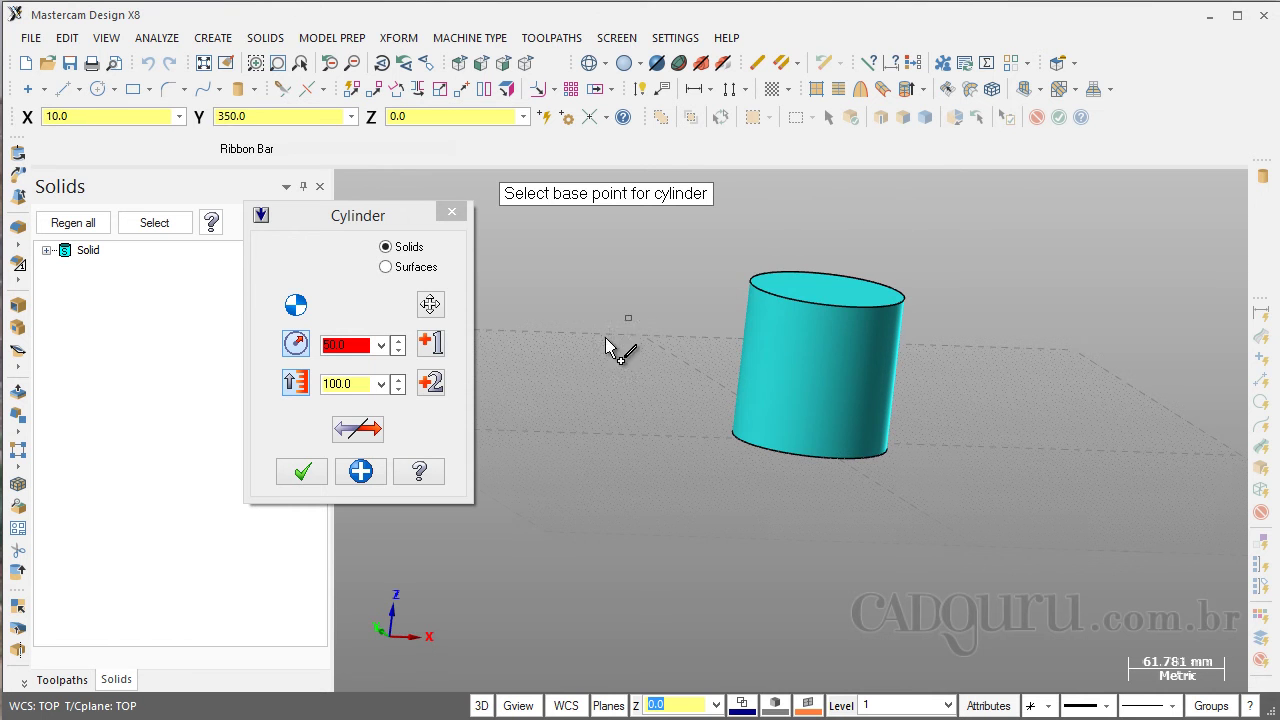
click(304, 472)
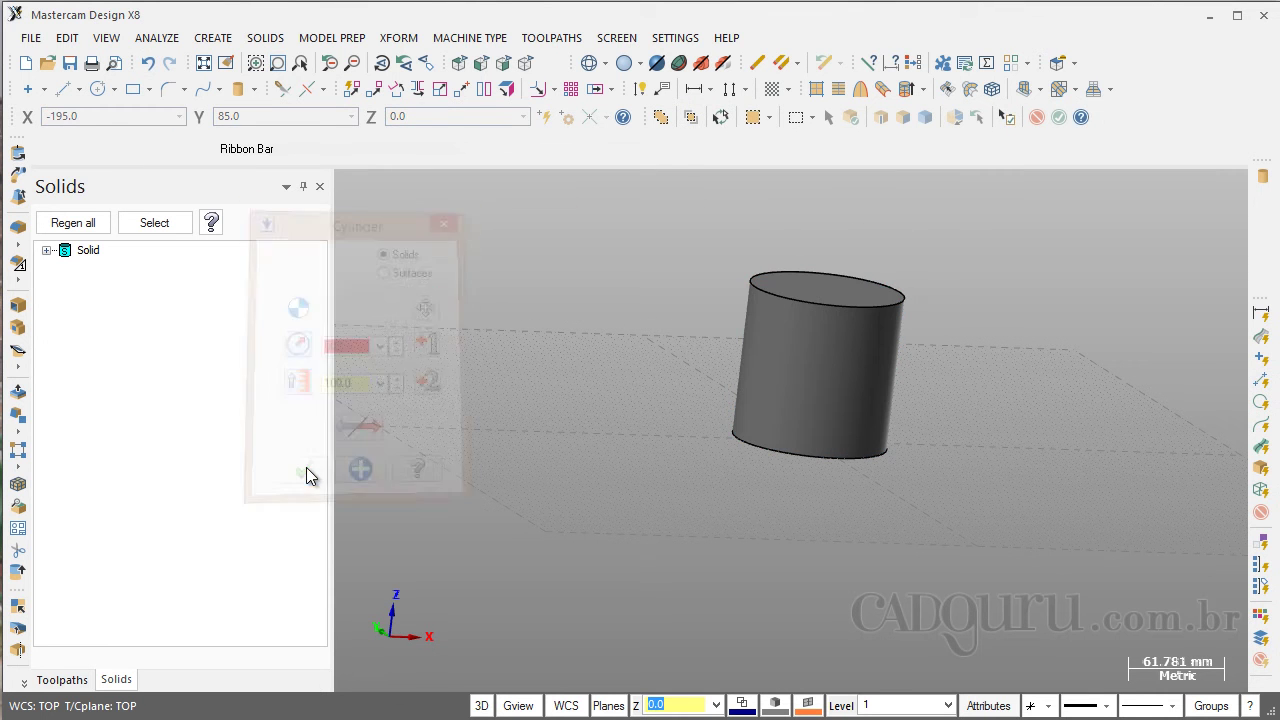
Start a second solid cylinder based on the negative X side of the first and set its radius to 25 mm.
mouse_move(622, 380)
middle_down()
mouse_move(611, 394)
mouse_move(580, 385)
mouse_move(574, 303)
mouse_move(583, 360)
mouse_move(614, 396)
mouse_move(637, 400)
middle_up()
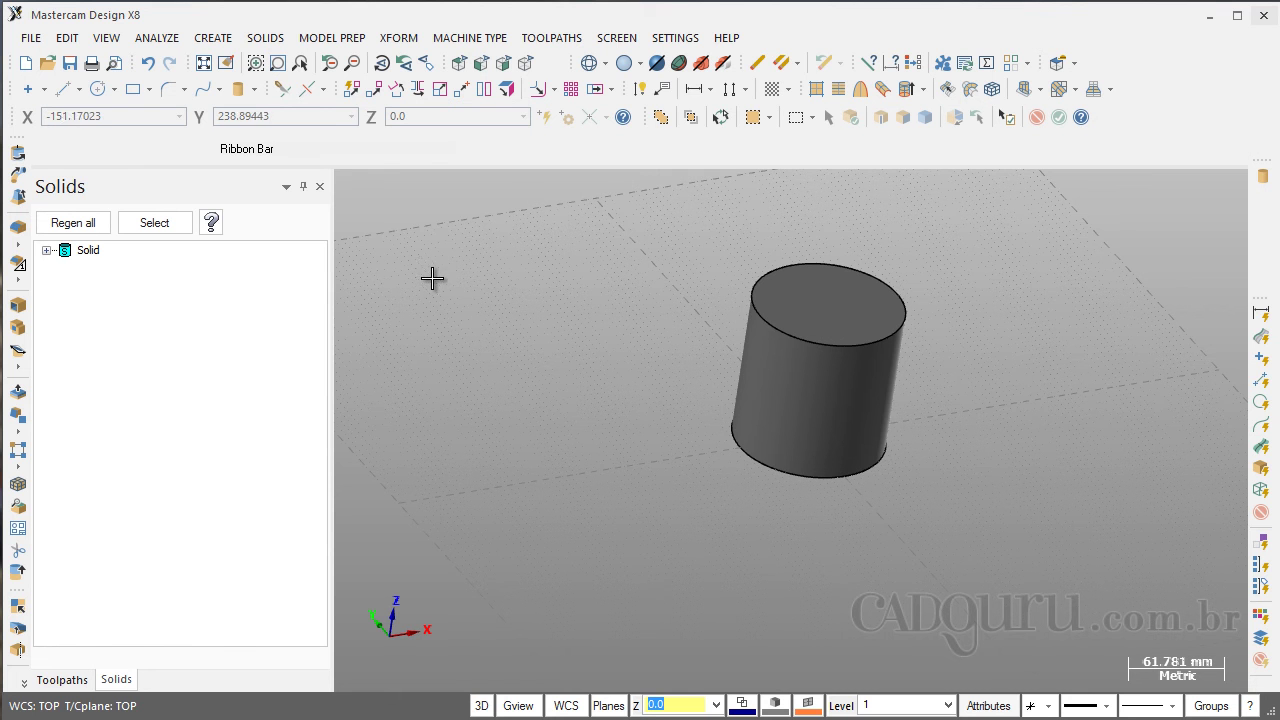
click(252, 89)
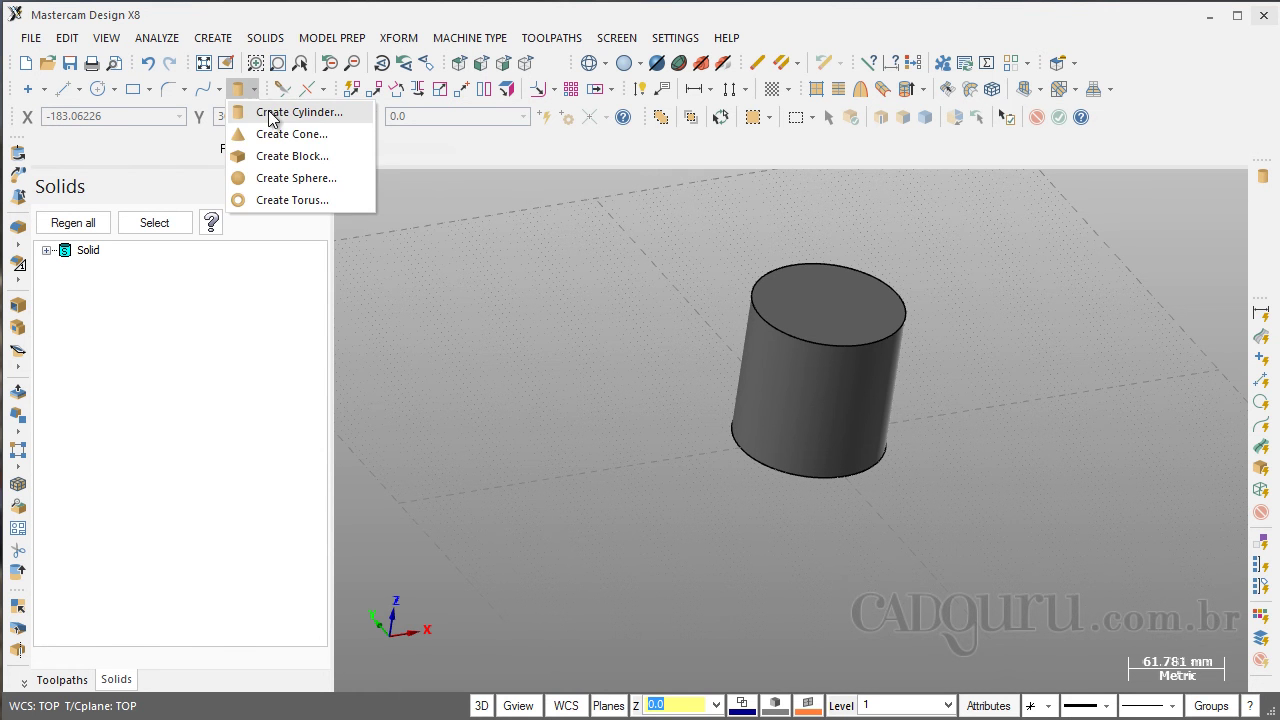
click(269, 112)
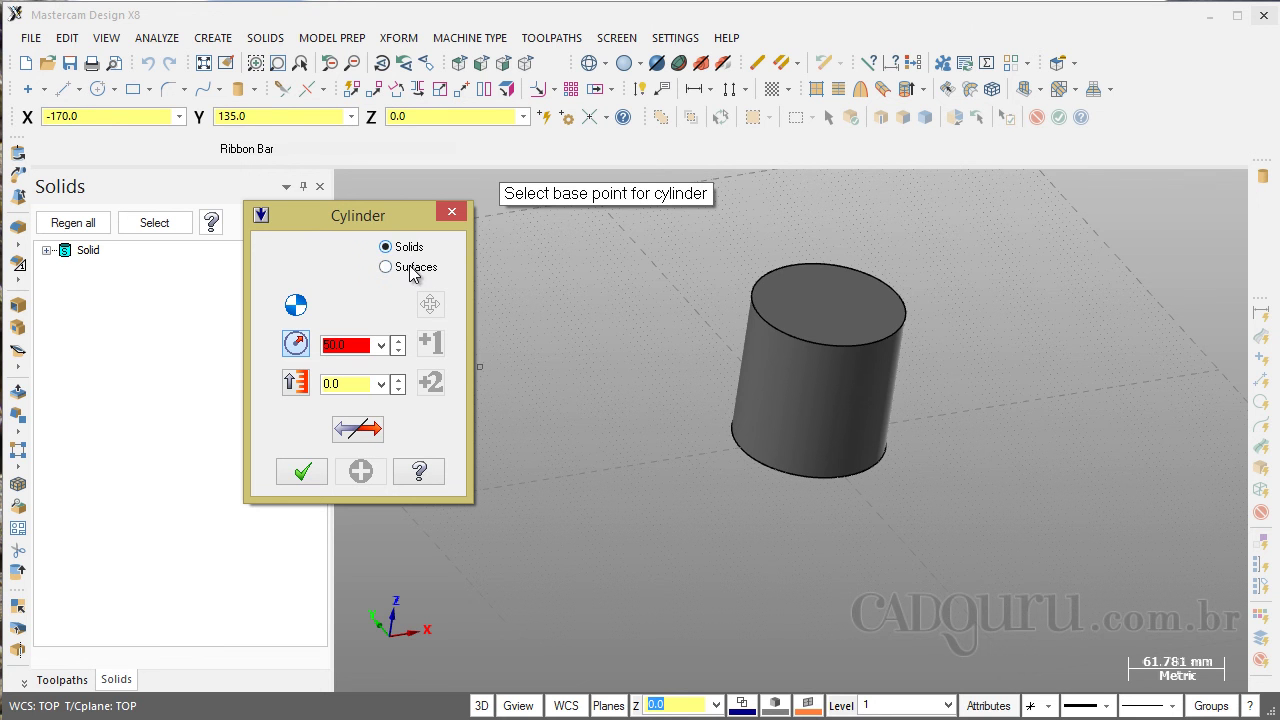
click(567, 472)
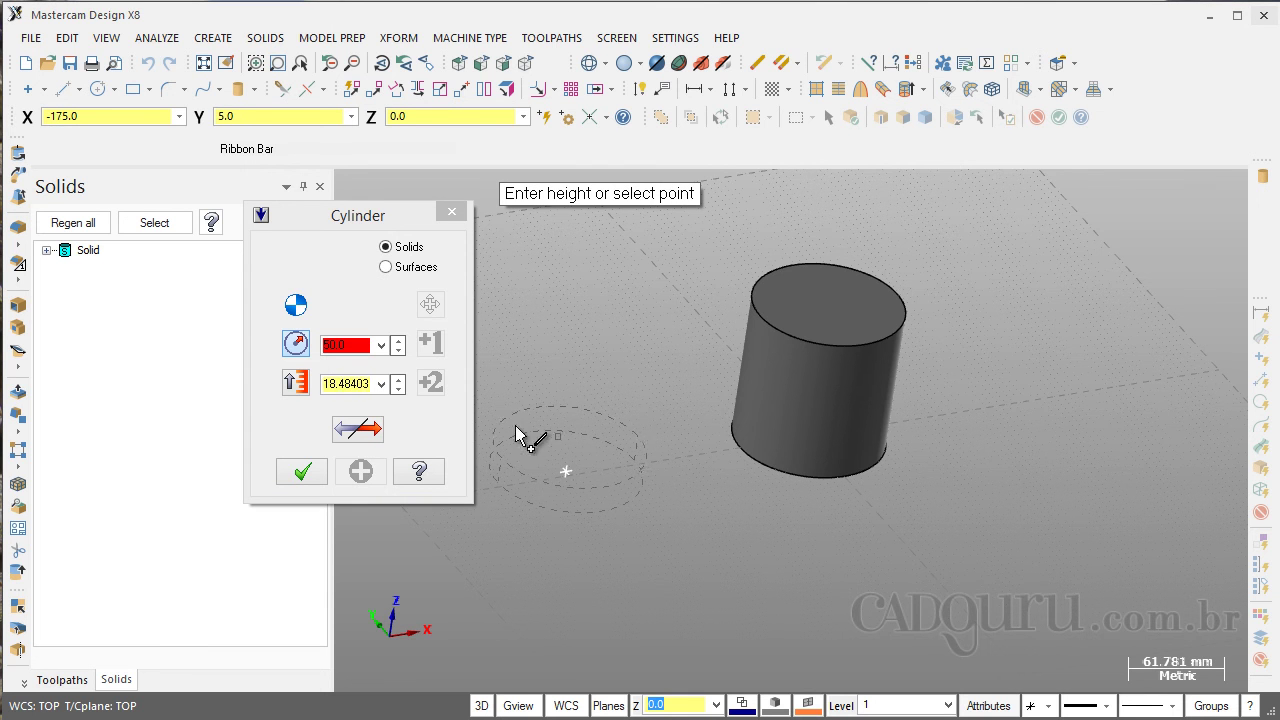
click(370, 347)
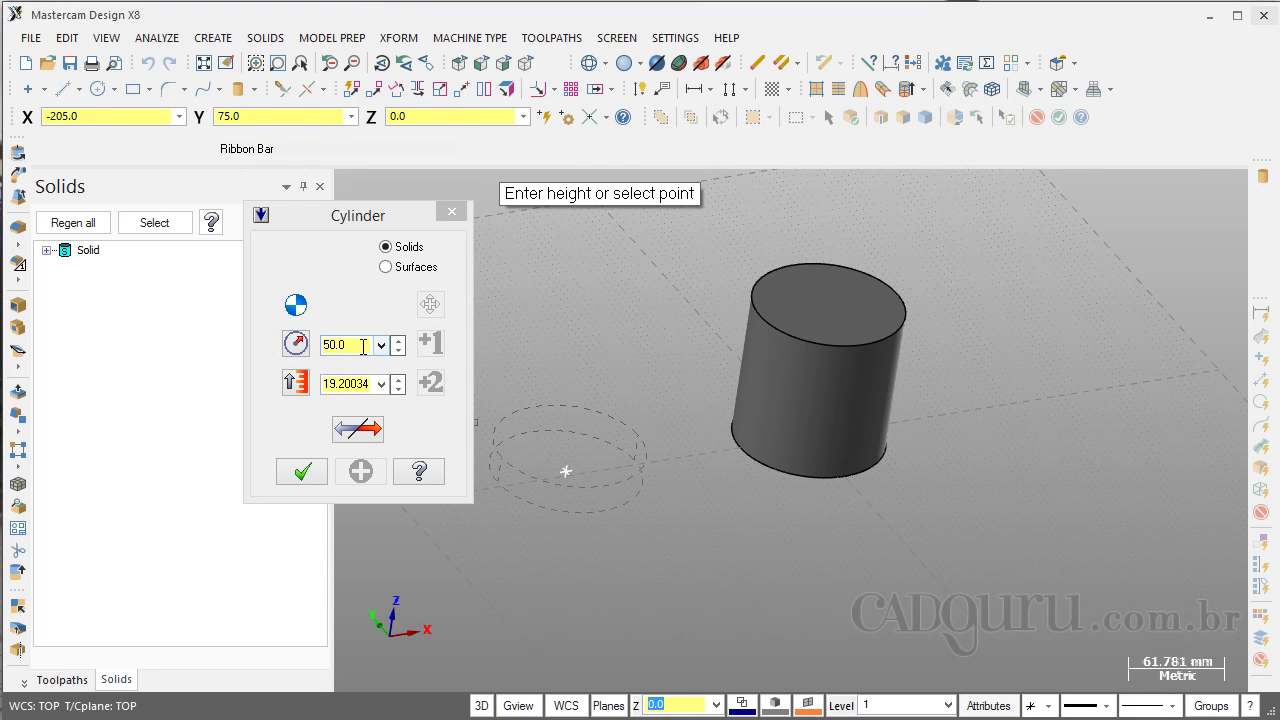
click(363, 346)
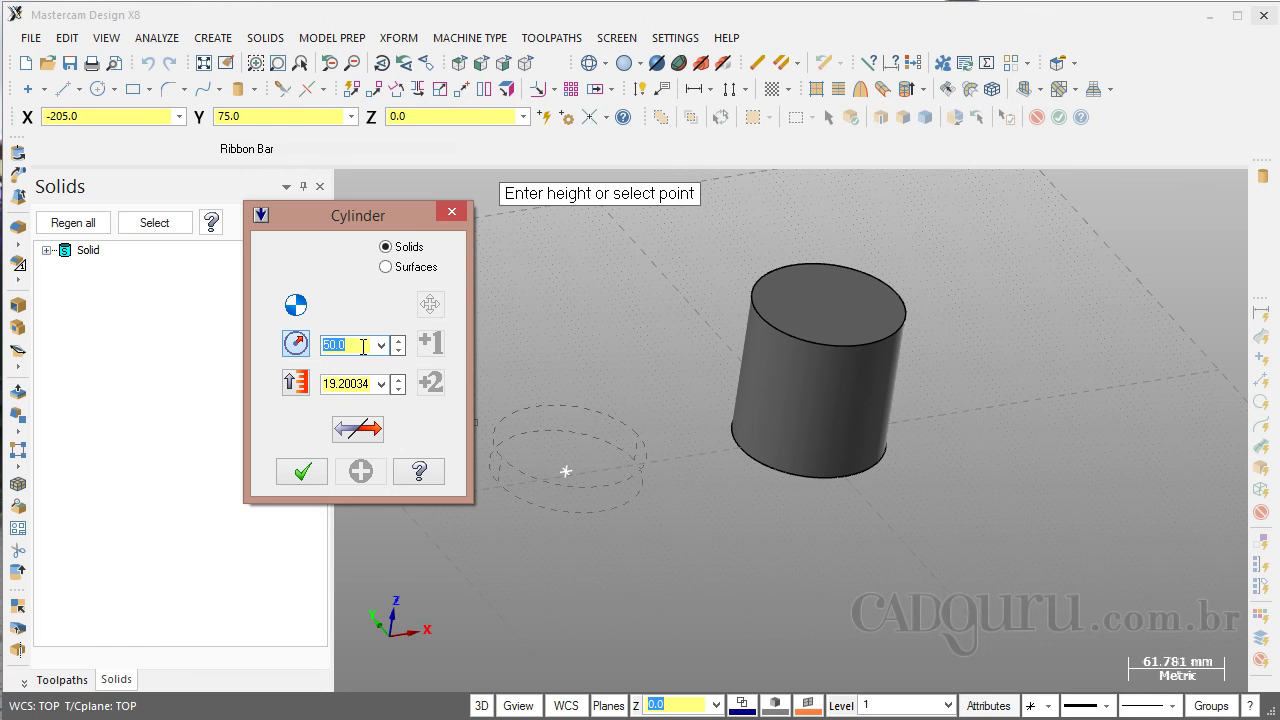
text(25)
key(Return)
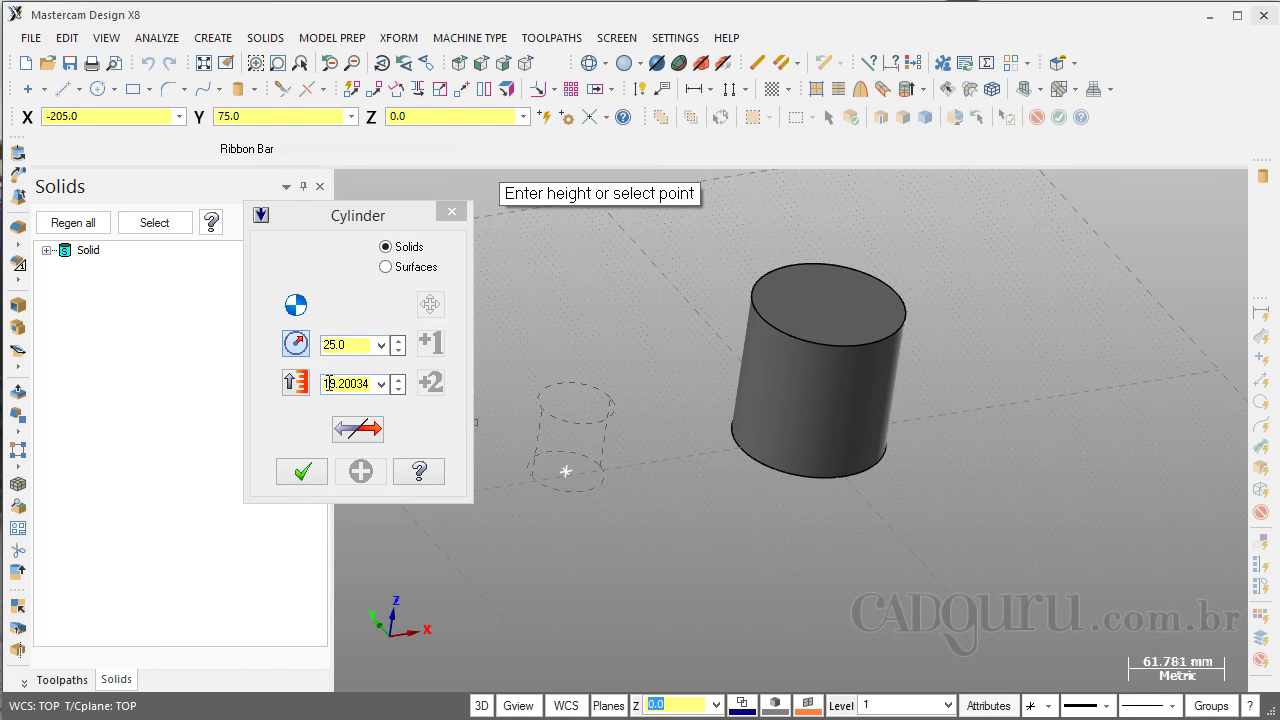
Set the second cylinder's height to 250 mm and accept it.
click(352, 384)
text(25)
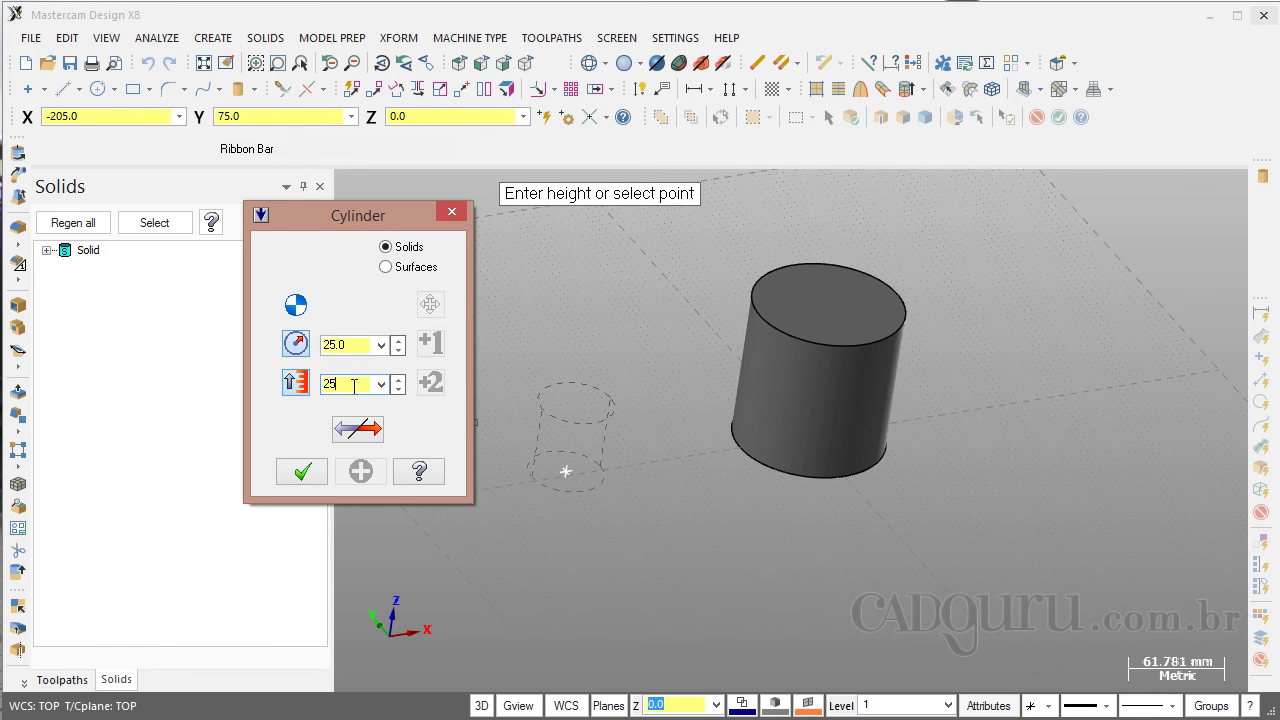
text(0)
key(Return)
middle_drag(682, 430, 687, 390)
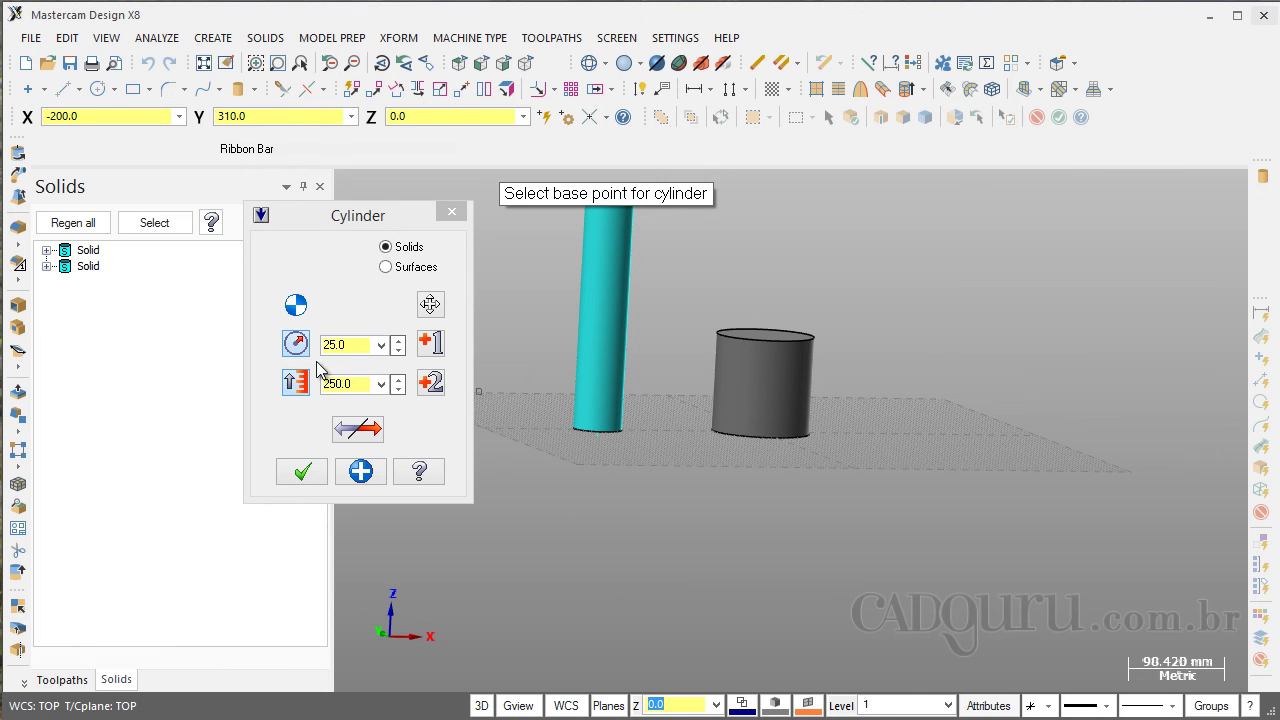
click(305, 471)
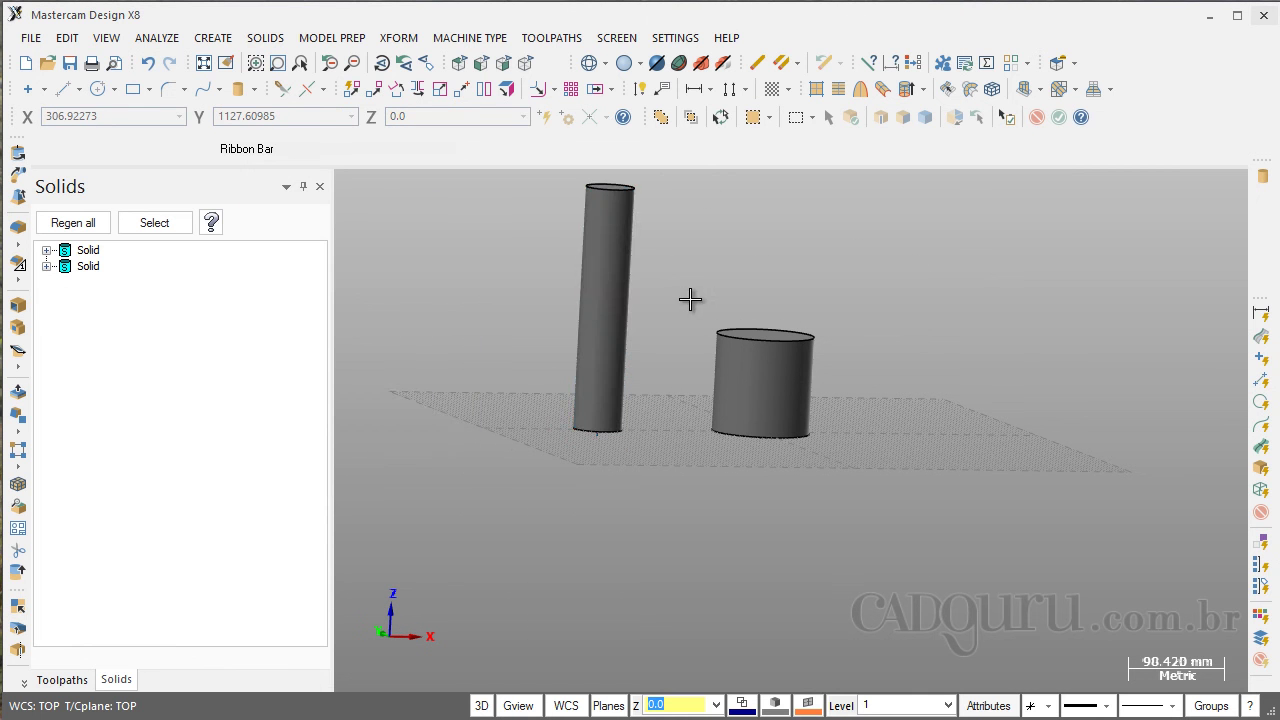
middle_drag(689, 297, 703, 380)
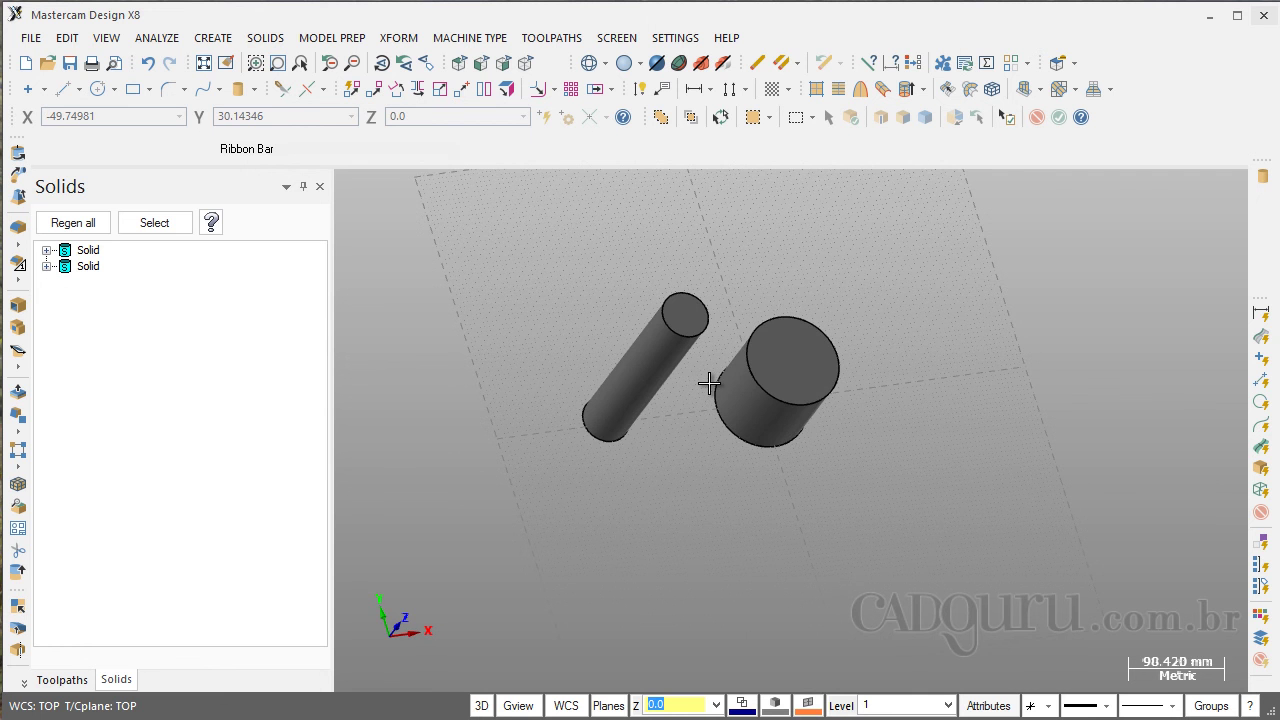